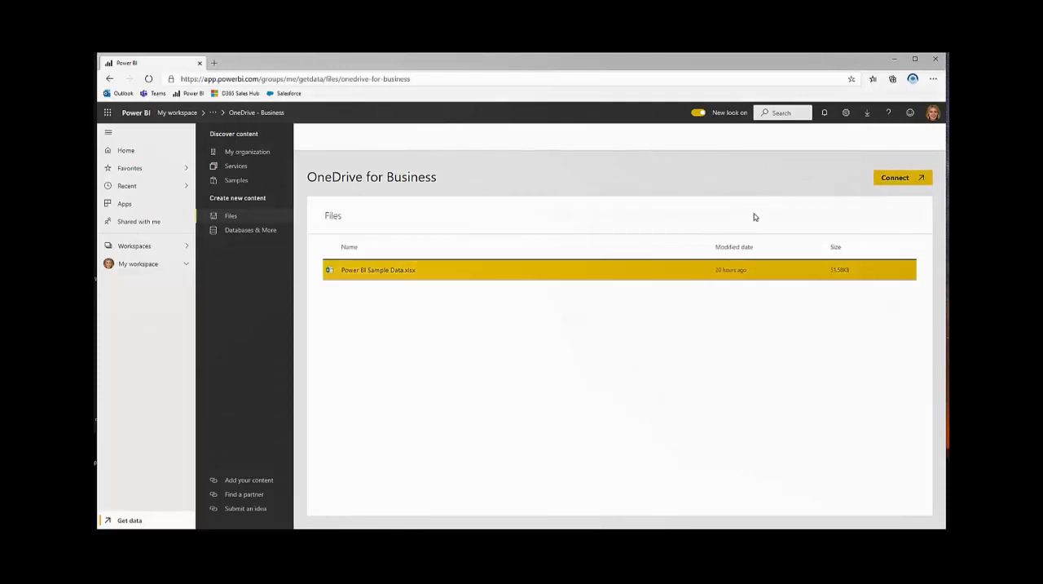
- Import the Excel data from Power BI Sample Data.xlsx on OneDrive and create a new report from its dataset
left_click(894, 177)
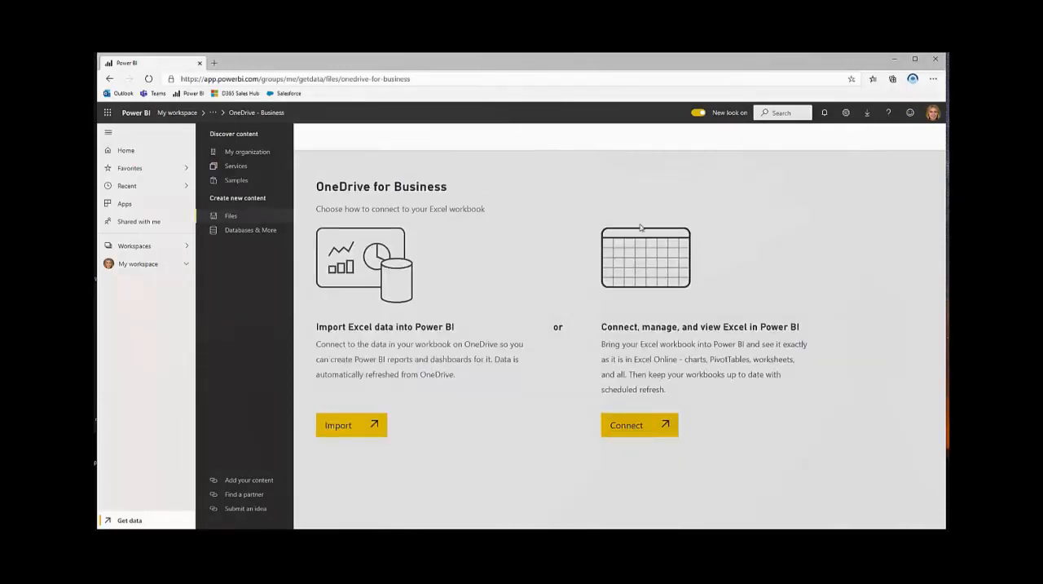
left_click(347, 424)
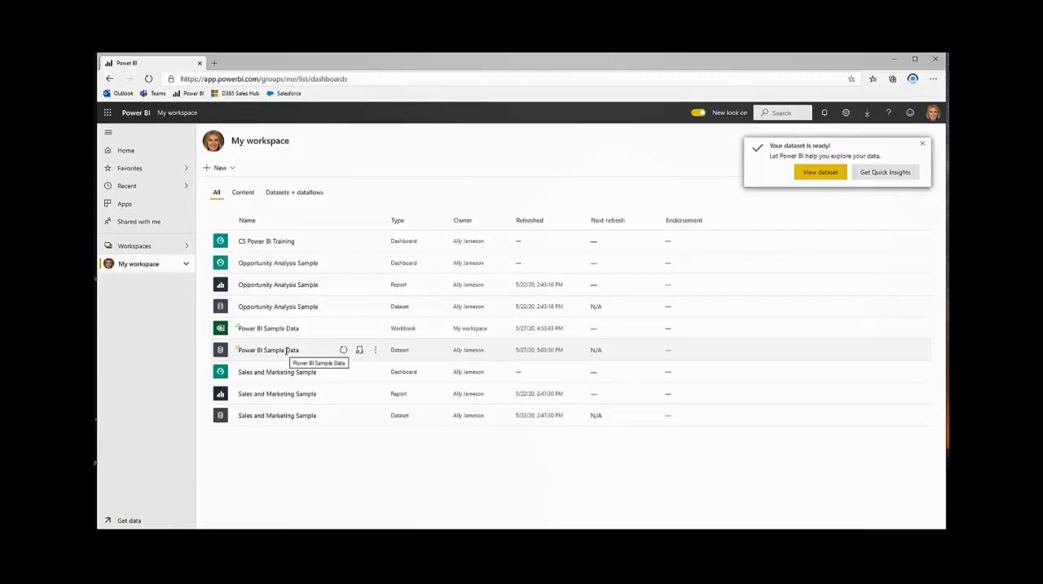
left_click(375, 350)
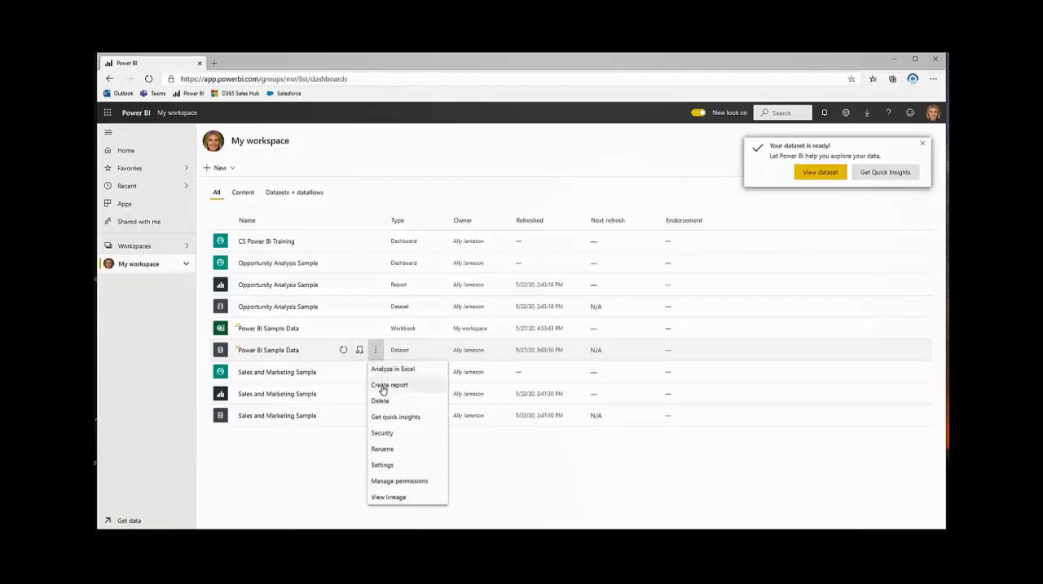
left_click(389, 385)
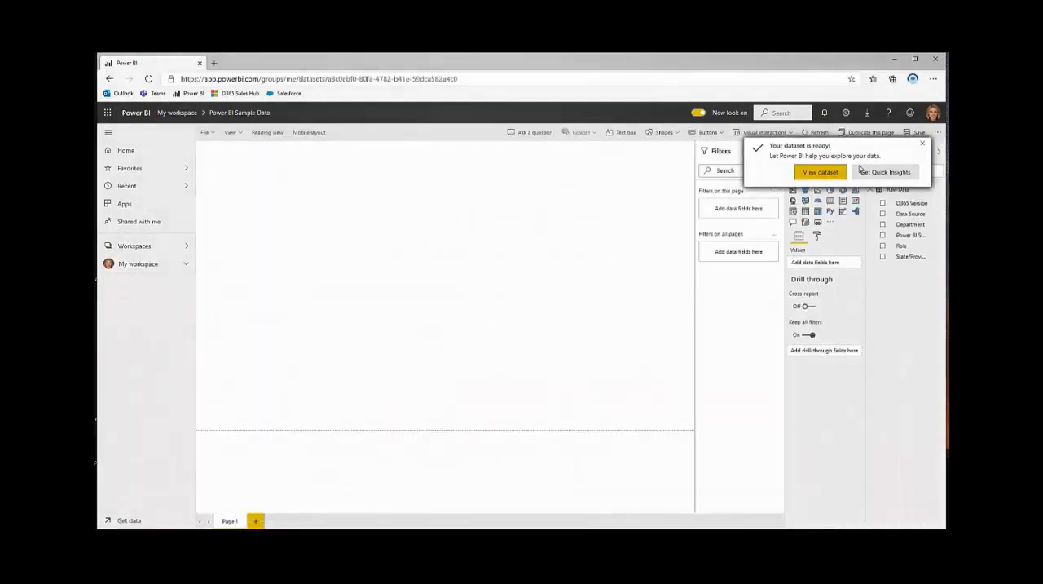
left_click(922, 146)
- Add a pie chart using D365 Version as both legend and values, and widen it so its legend labels fit
left_click(831, 190)
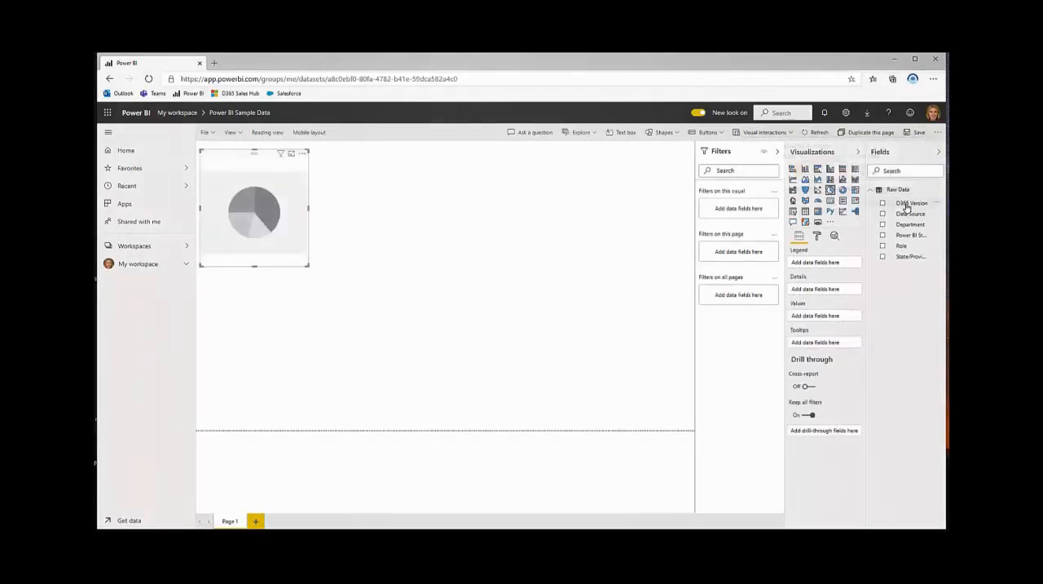
left_click_drag(906, 207, 835, 266)
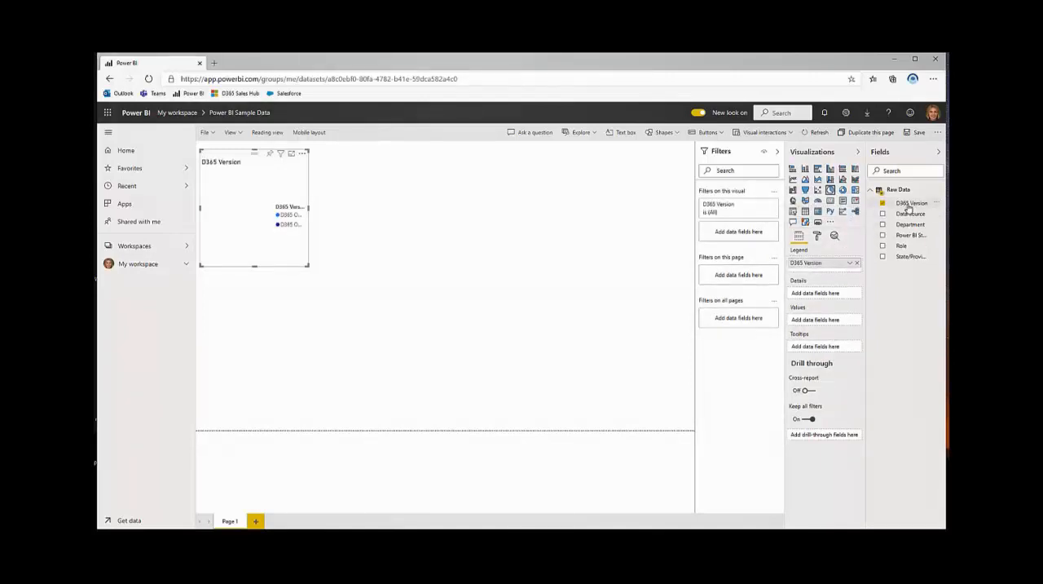
left_click_drag(907, 207, 832, 320)
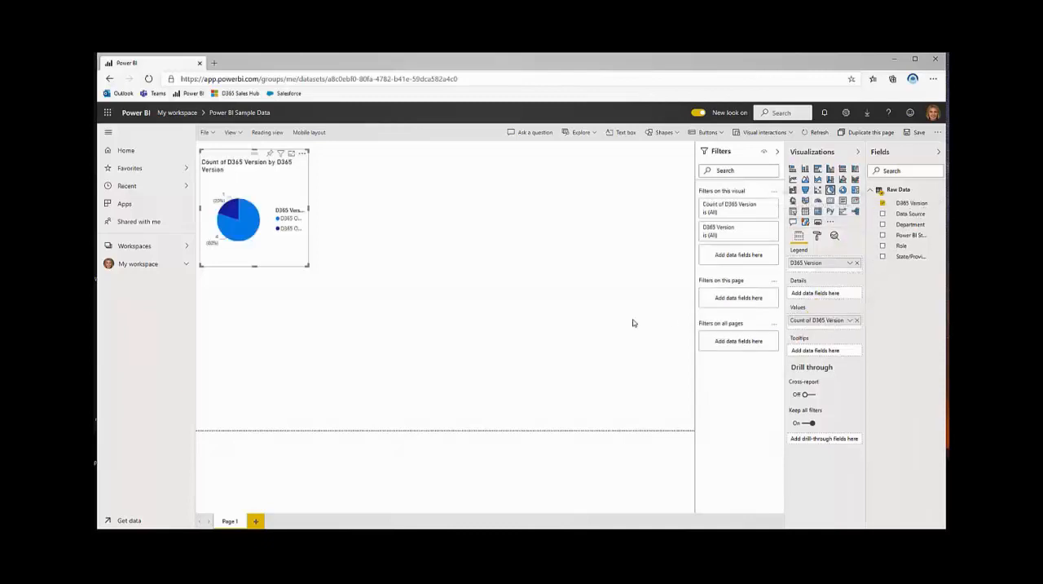
left_click_drag(307, 266, 379, 271)
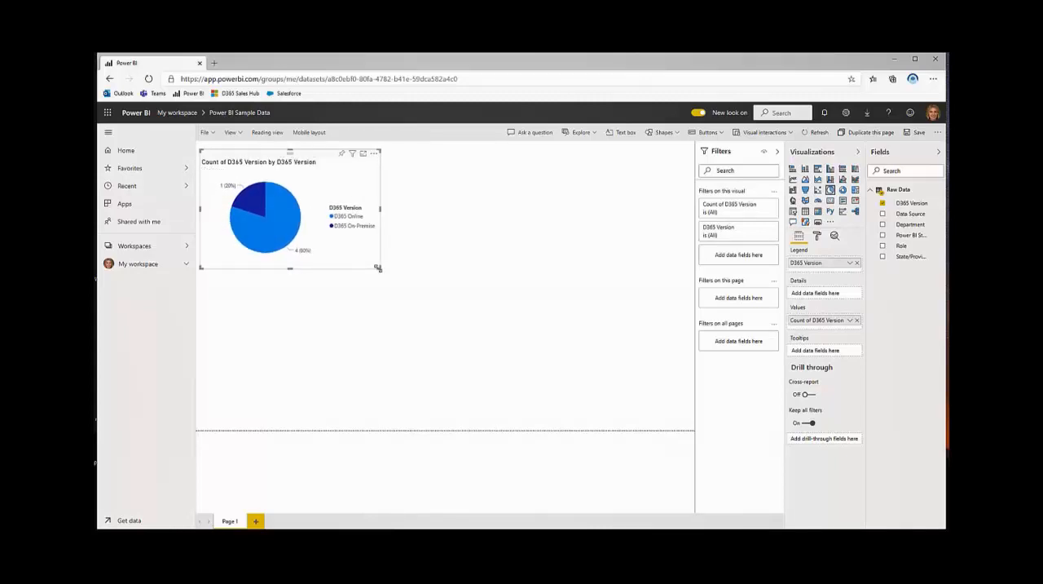
left_click(433, 255)
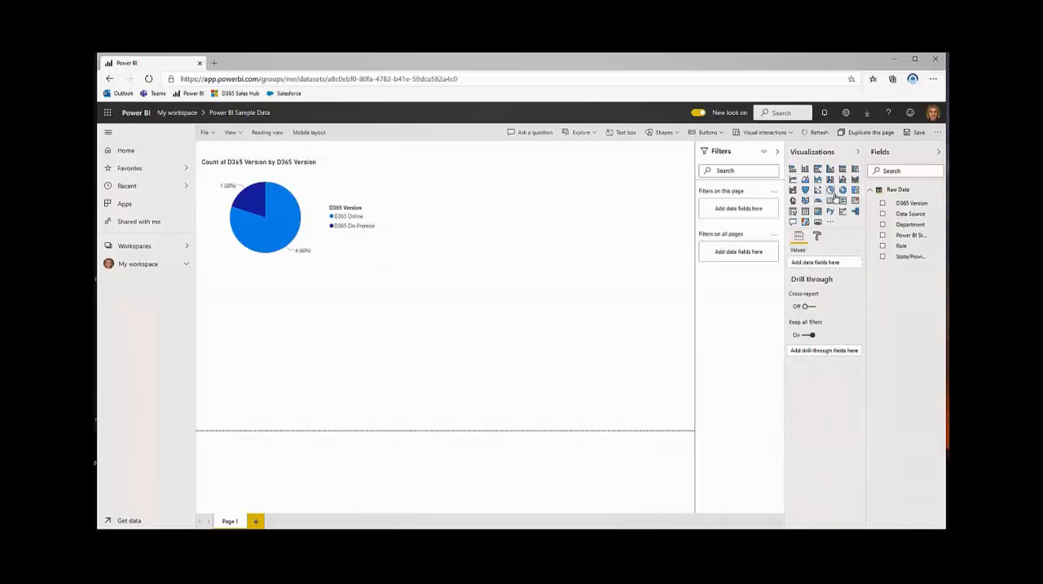
- Add a donut chart using Power BI Status as both legend and values, and widen it so its legend labels fit
left_click(843, 190)
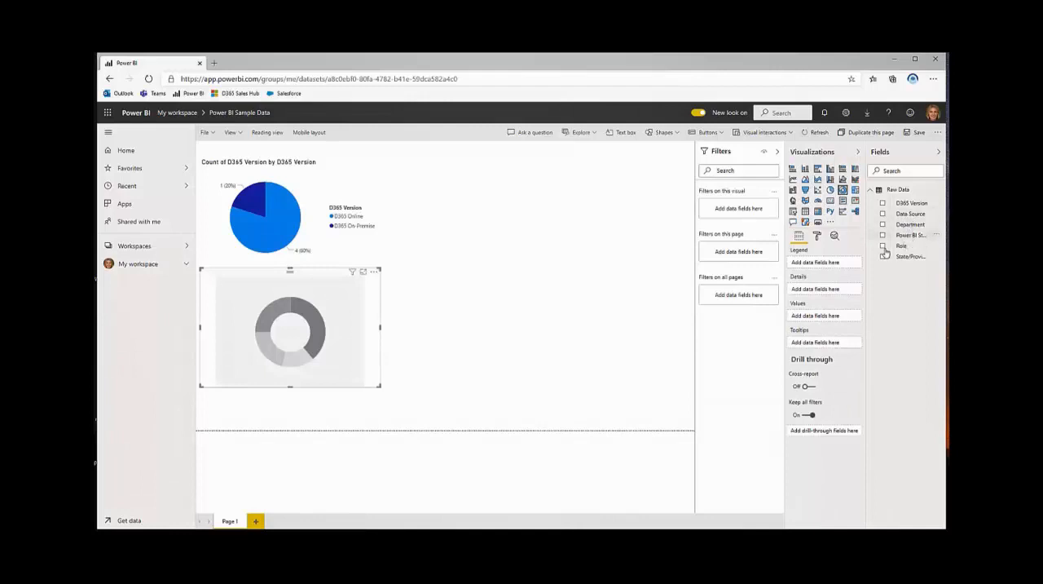
left_click_drag(886, 251, 840, 269)
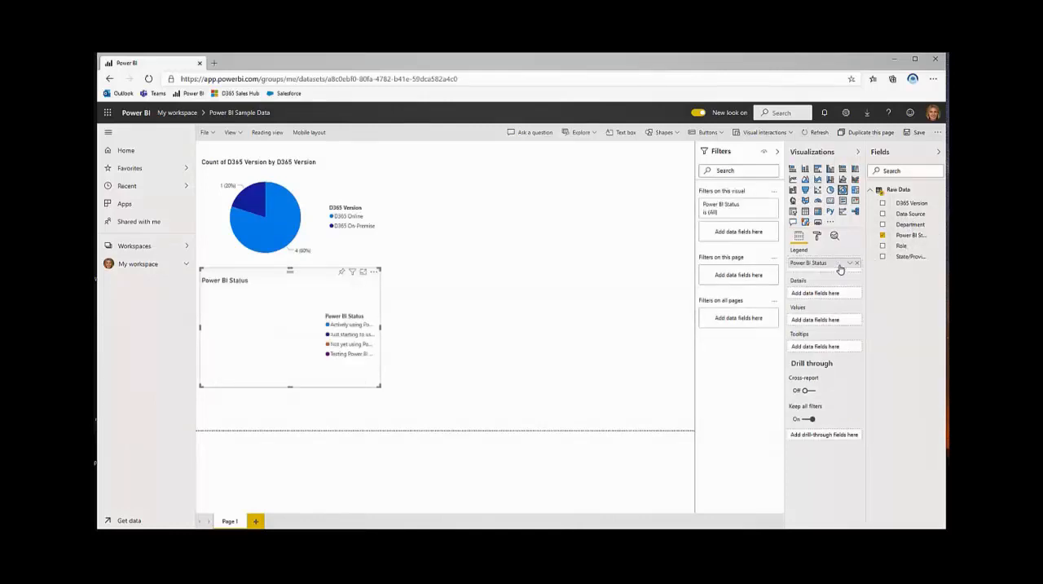
left_click_drag(914, 238, 840, 325)
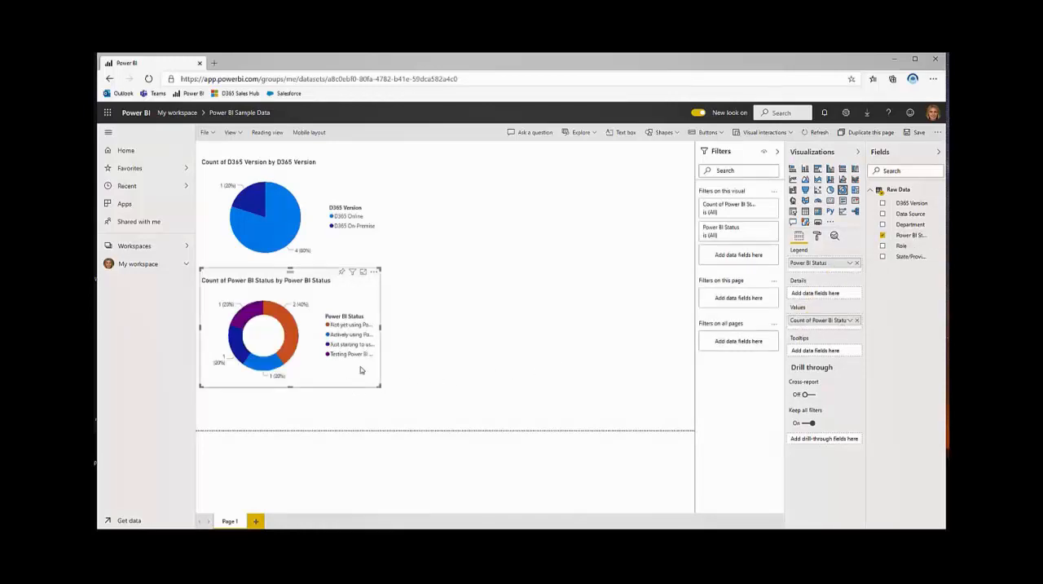
left_click_drag(380, 325, 531, 335)
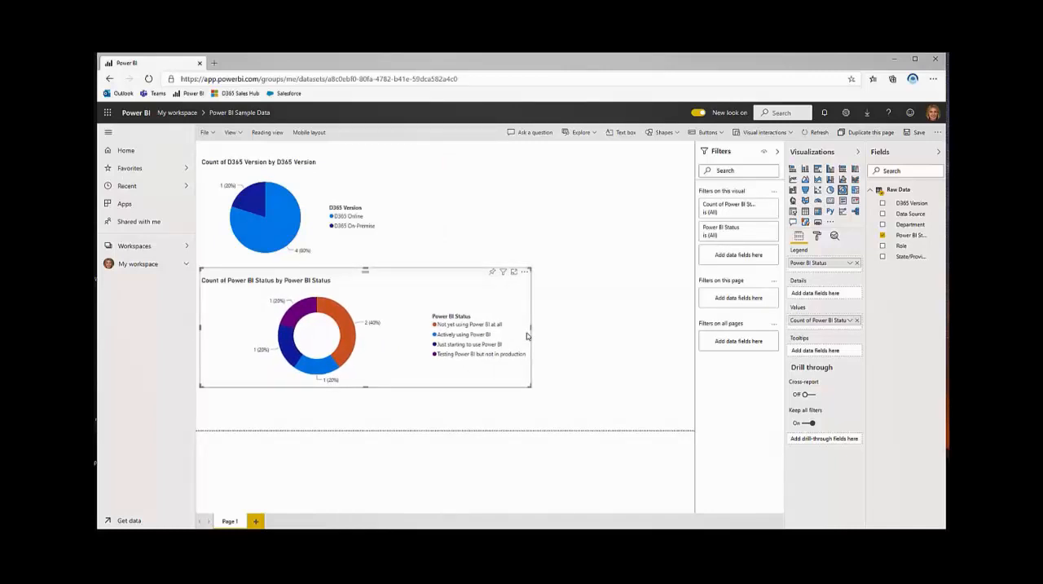
left_click(564, 230)
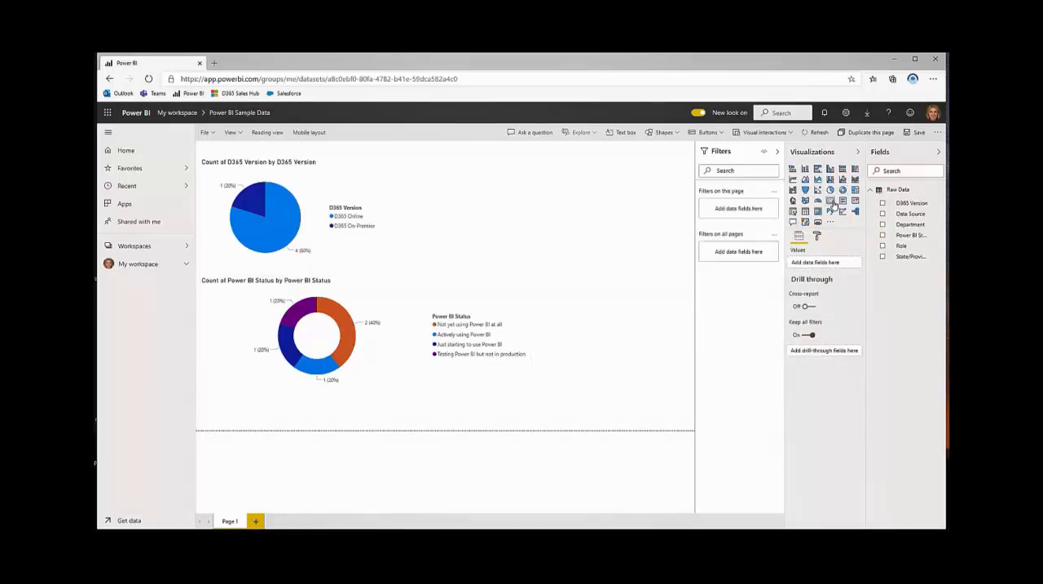
- Add a card visual for the Data Source field and summarize it by Count
left_click(831, 201)
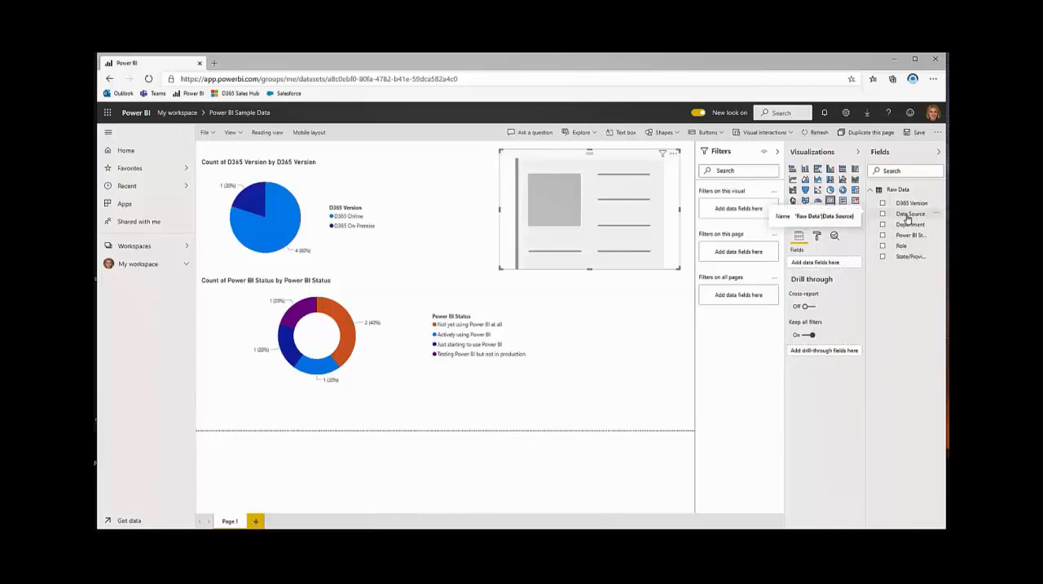
left_click_drag(907, 217, 850, 266)
left_click(850, 267)
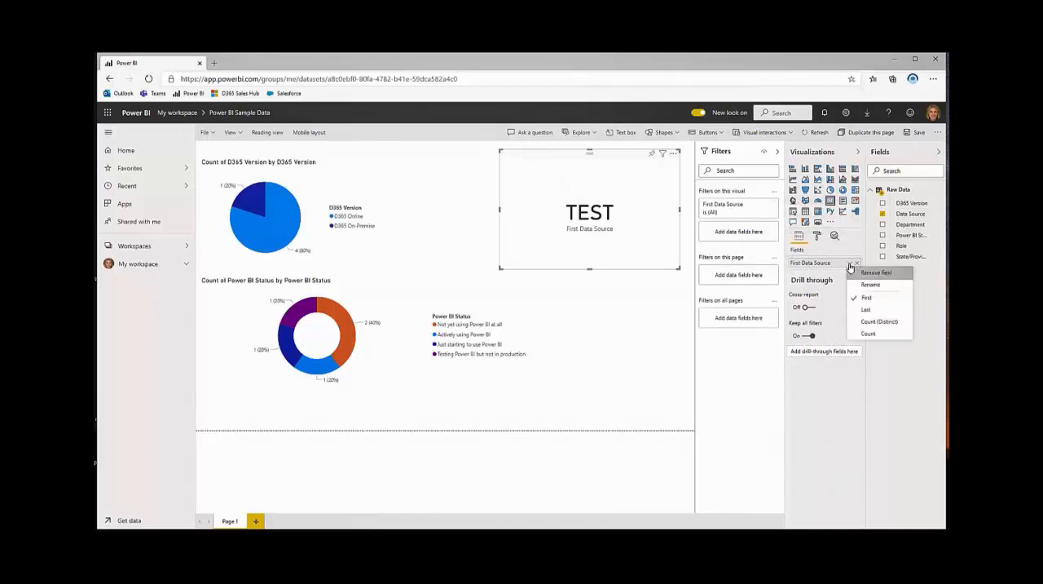
left_click(865, 333)
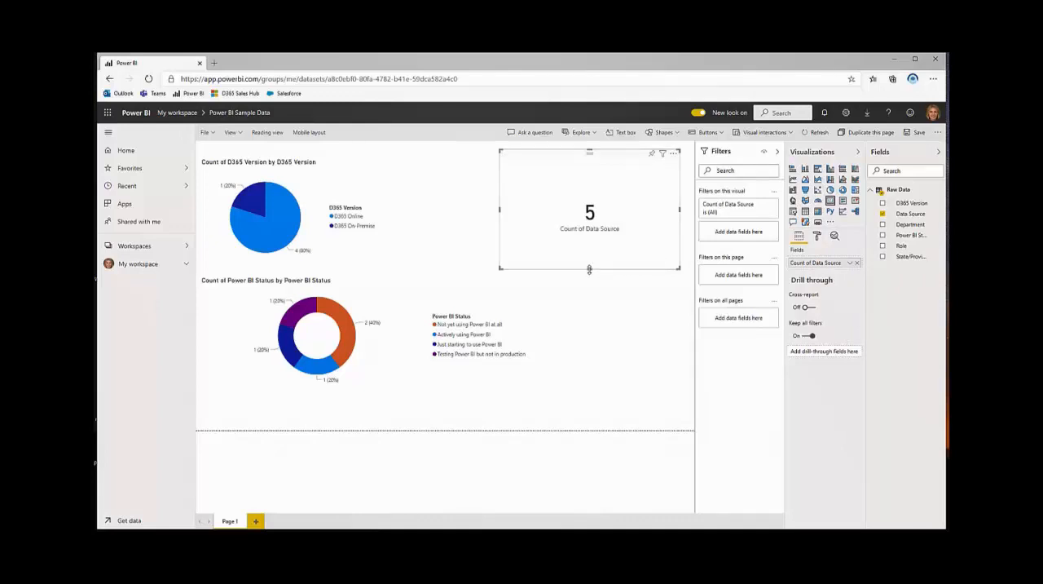
- Narrow the Data Source card, move it beside the donut chart, and shorten it to align with the chart's lower edge
left_click_drag(500, 208, 554, 215)
left_click_drag(605, 157, 606, 287)
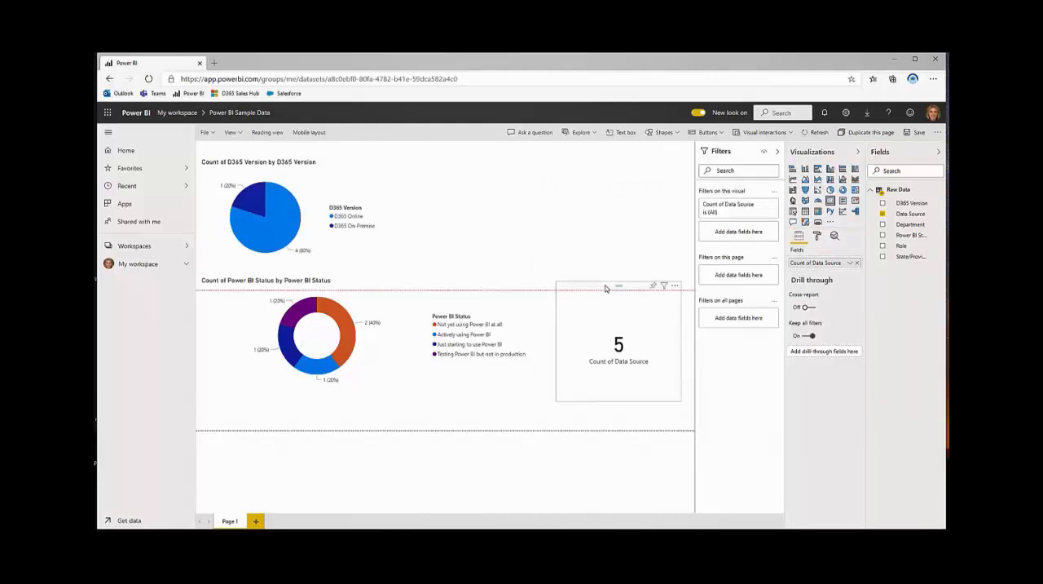
left_click_drag(617, 400, 619, 387)
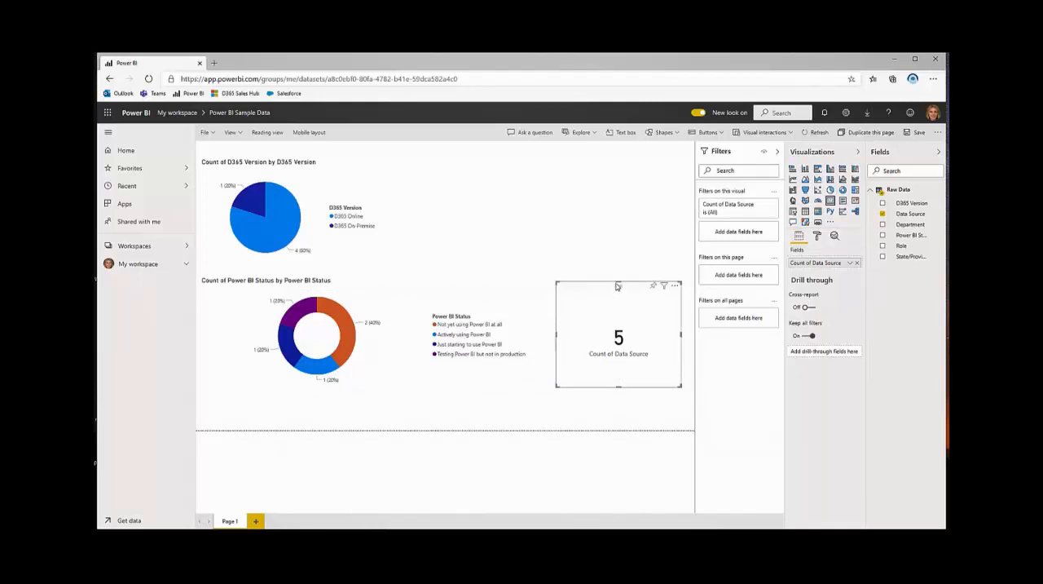
left_click(542, 293)
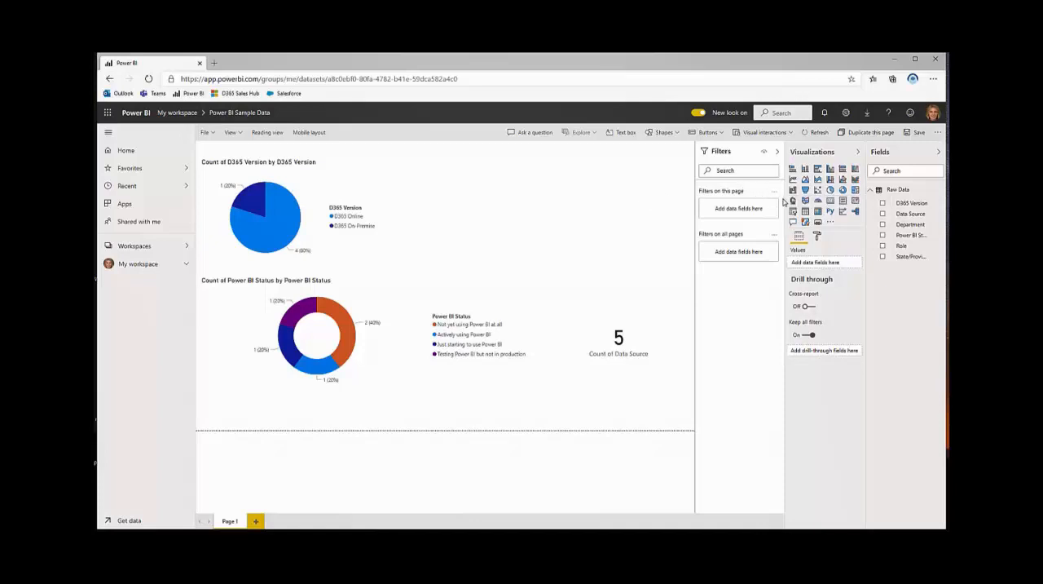
- Add a filled map with State/Province as its location, then place it beside the pie chart and enlarge it
left_click(806, 202)
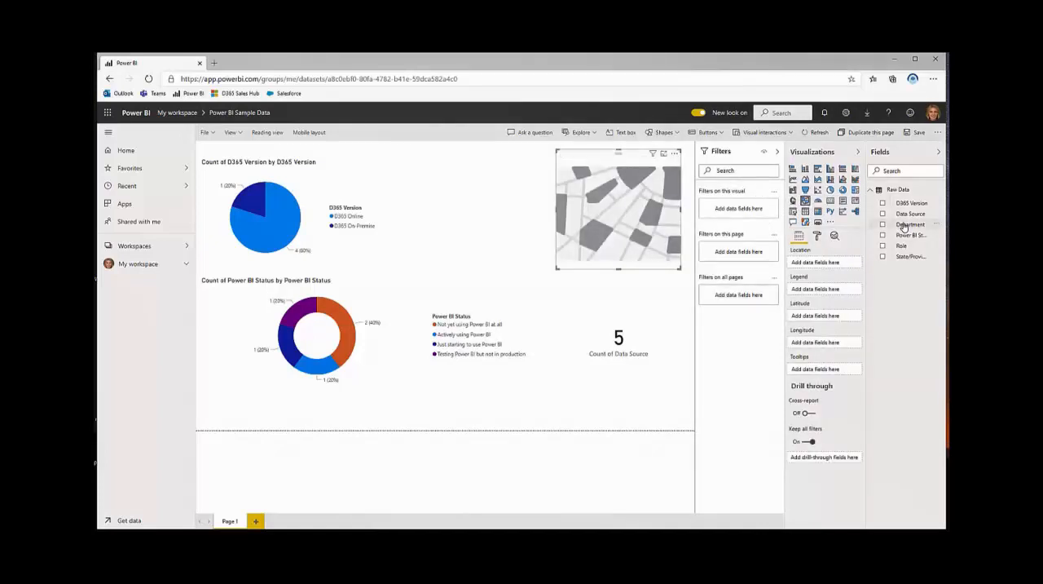
left_click_drag(904, 257, 837, 264)
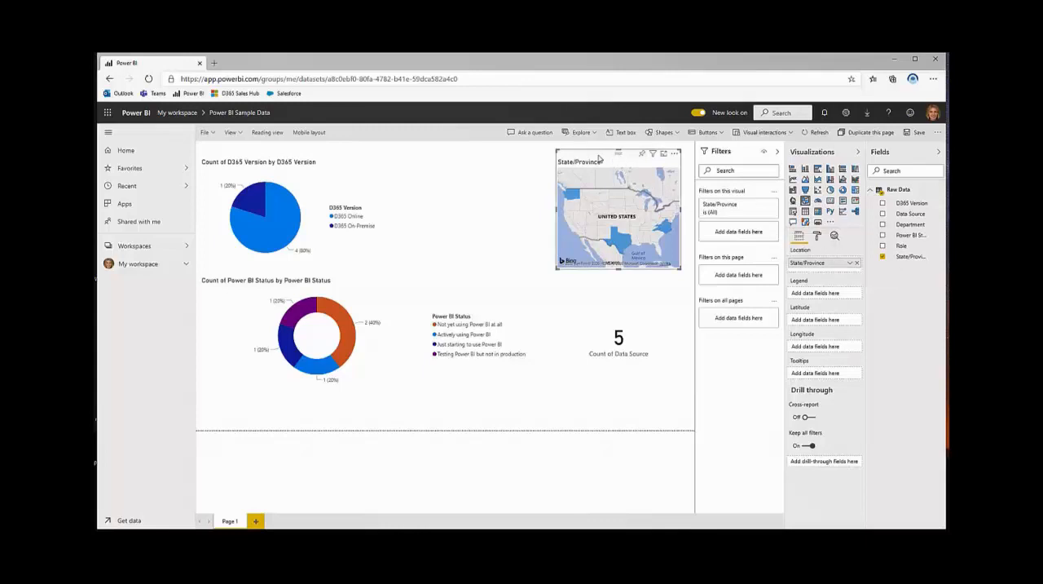
left_click_drag(620, 157, 453, 148)
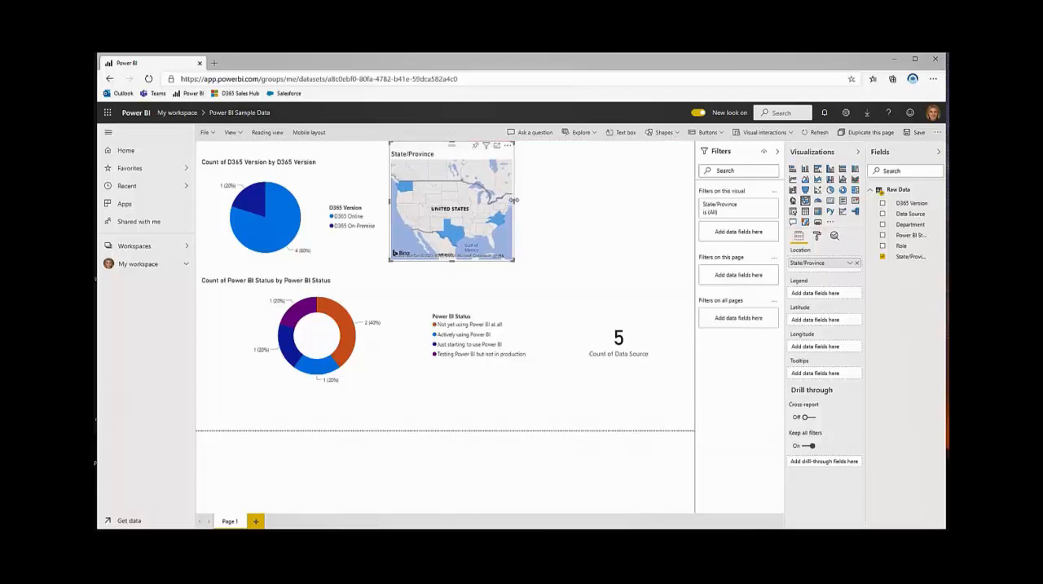
left_click_drag(513, 200, 621, 201)
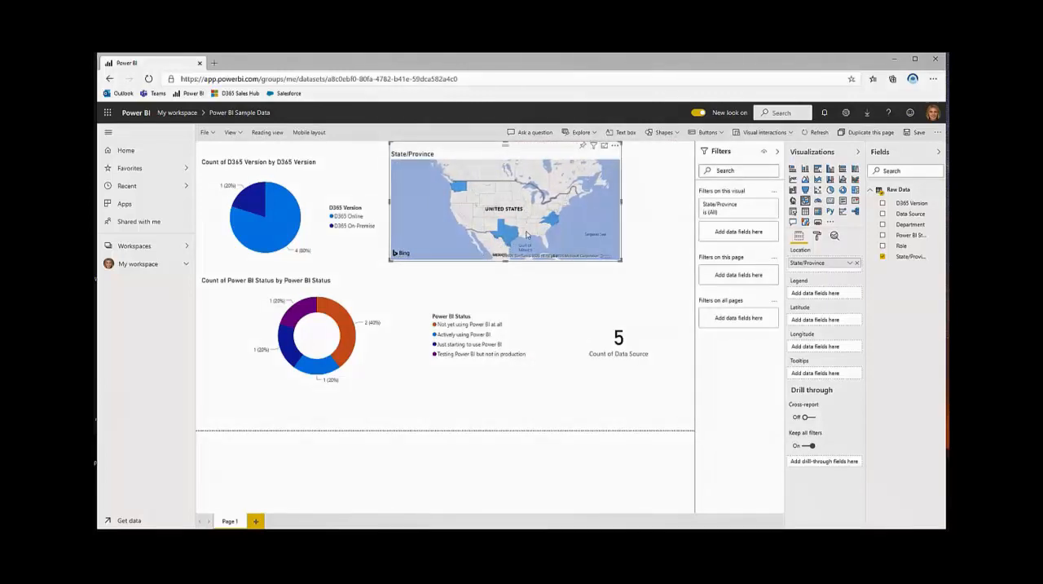
left_click_drag(506, 261, 503, 276)
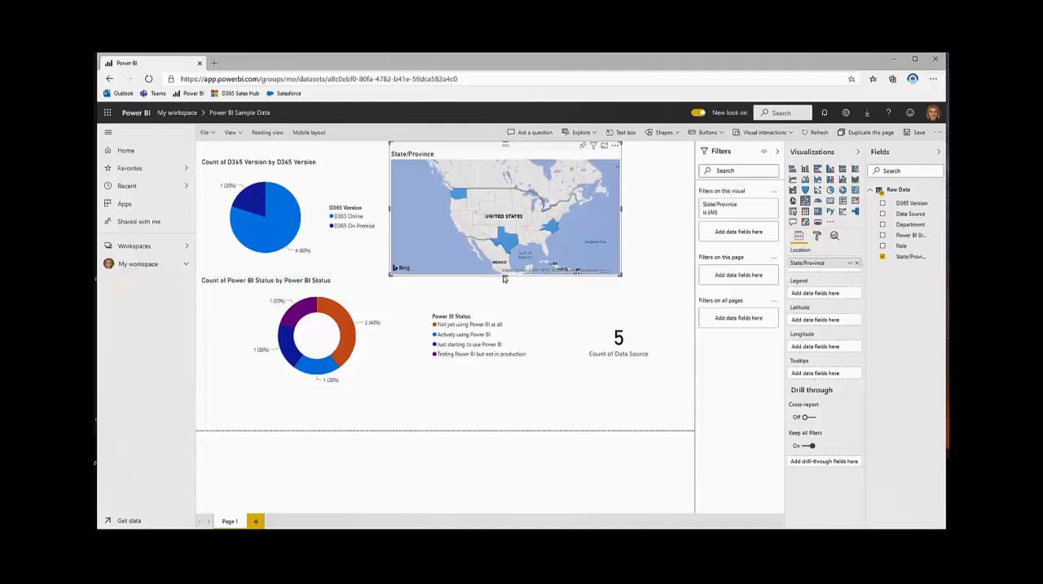
- Check cross-filtering by selecting the "Not yet using Power BI at all" slice, Washington, and the D365 On-Premise slice, then clear the selection
left_click(349, 334)
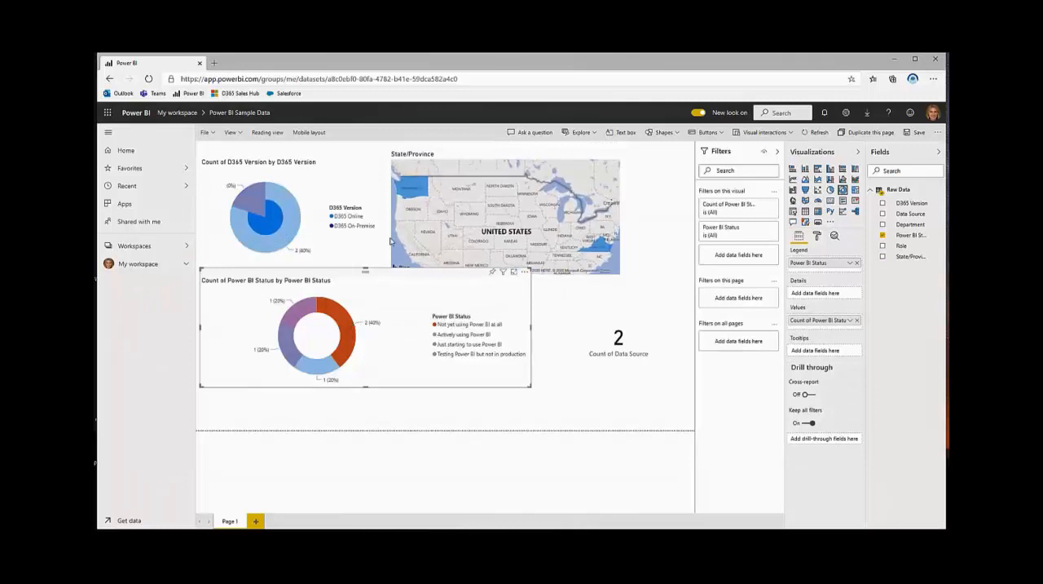
left_click(411, 189)
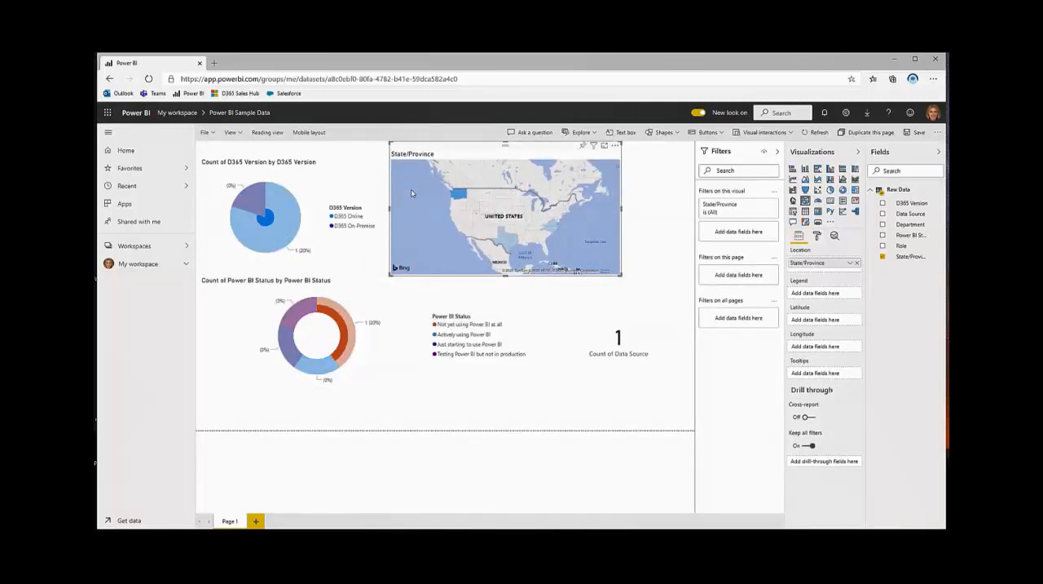
left_click(250, 195)
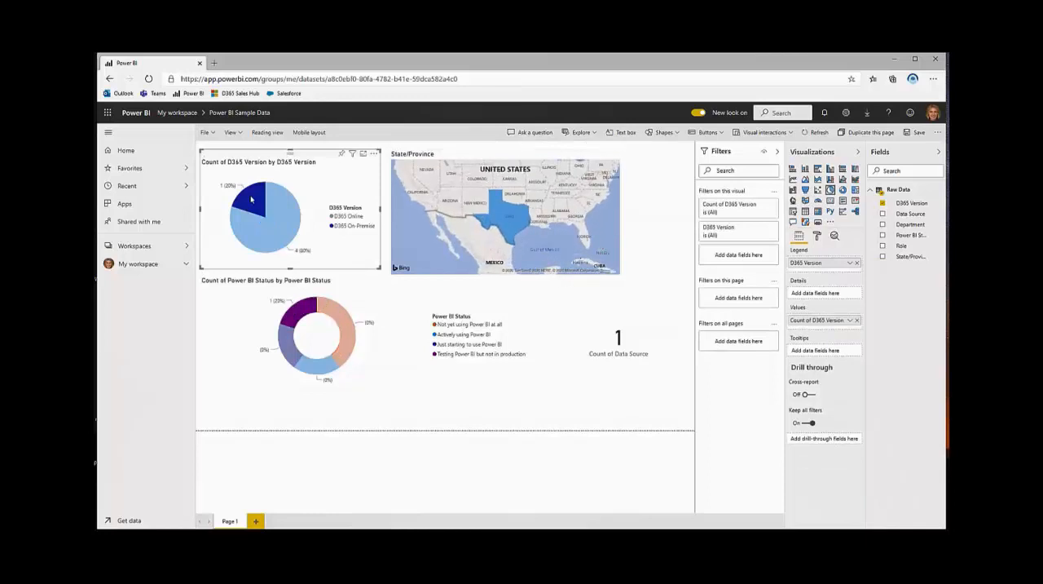
left_click(251, 198)
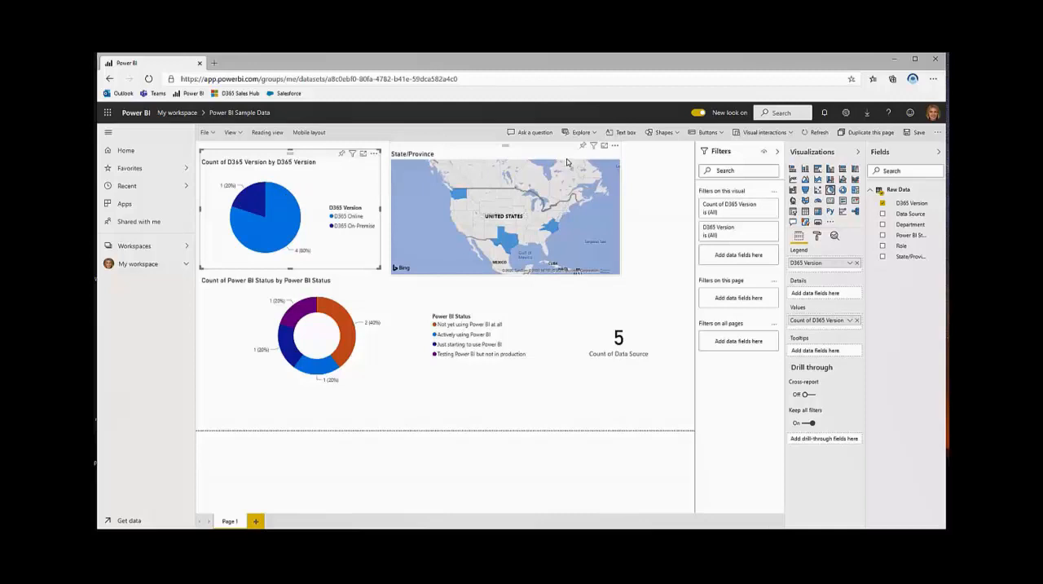
- Start pinning the State/Province map and save the report as "Power BI from Excel Data"
left_click(582, 145)
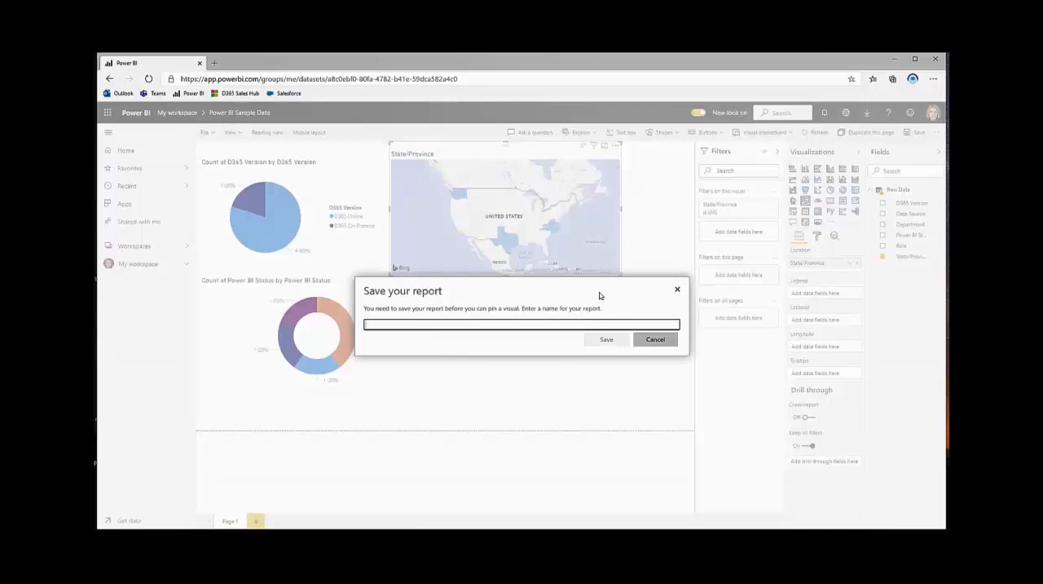
type("Power BI")
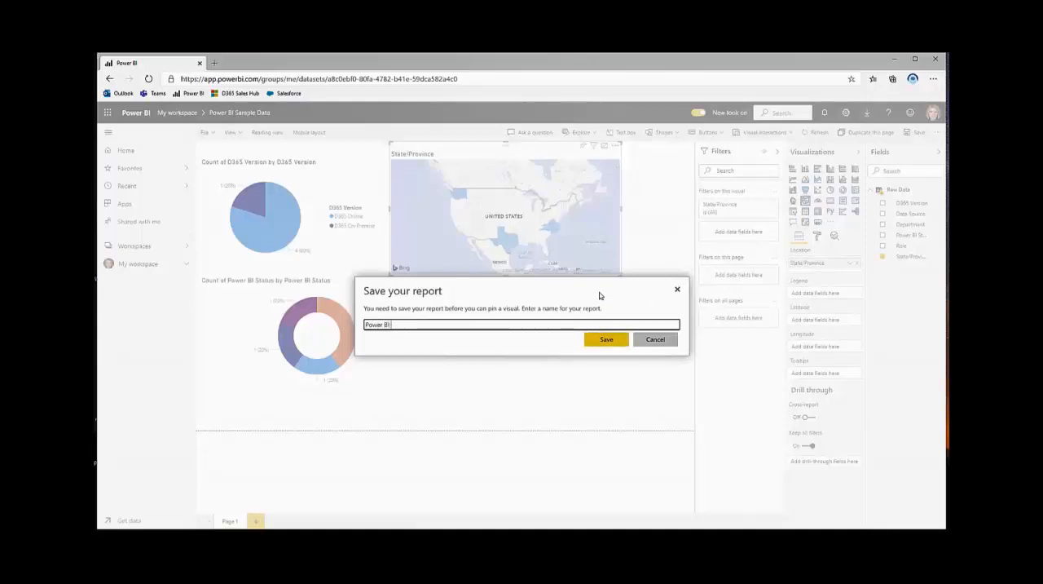
type(" from Excel Data")
left_click(595, 344)
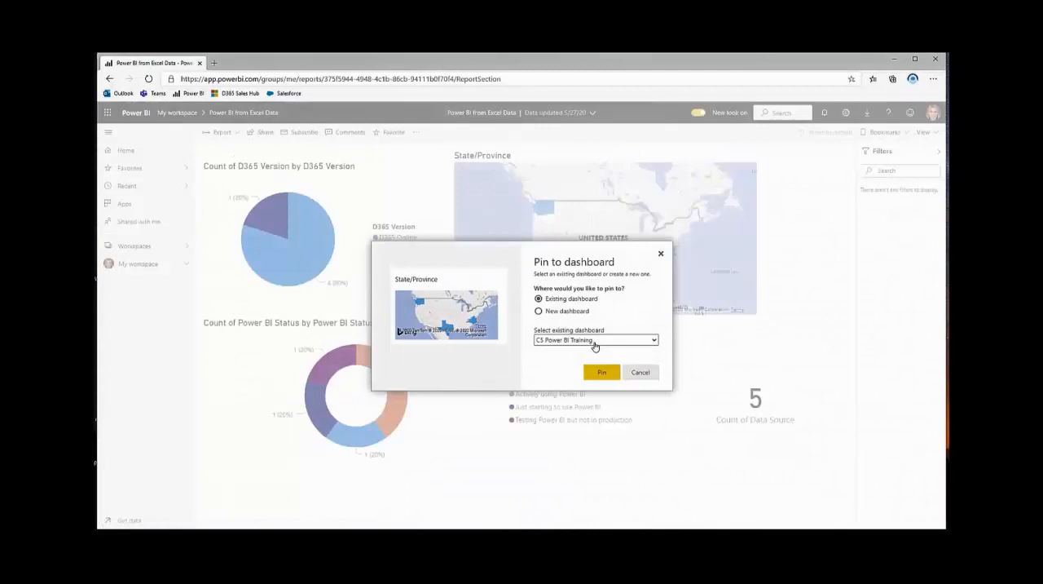
- Pin the map to the existing C5 Power BI Training dashboard and open that dashboard
left_click(601, 372)
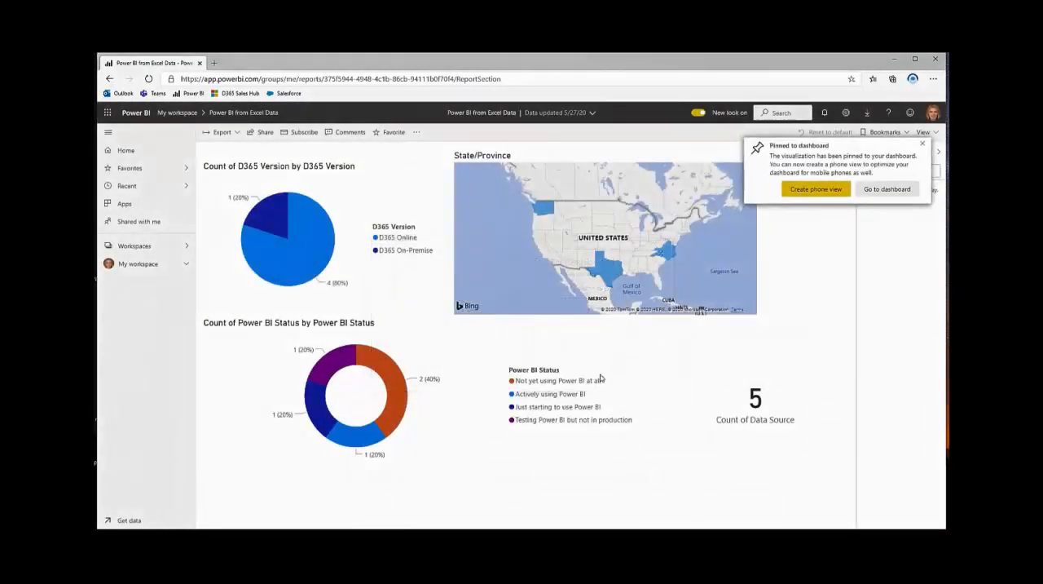
left_click(883, 192)
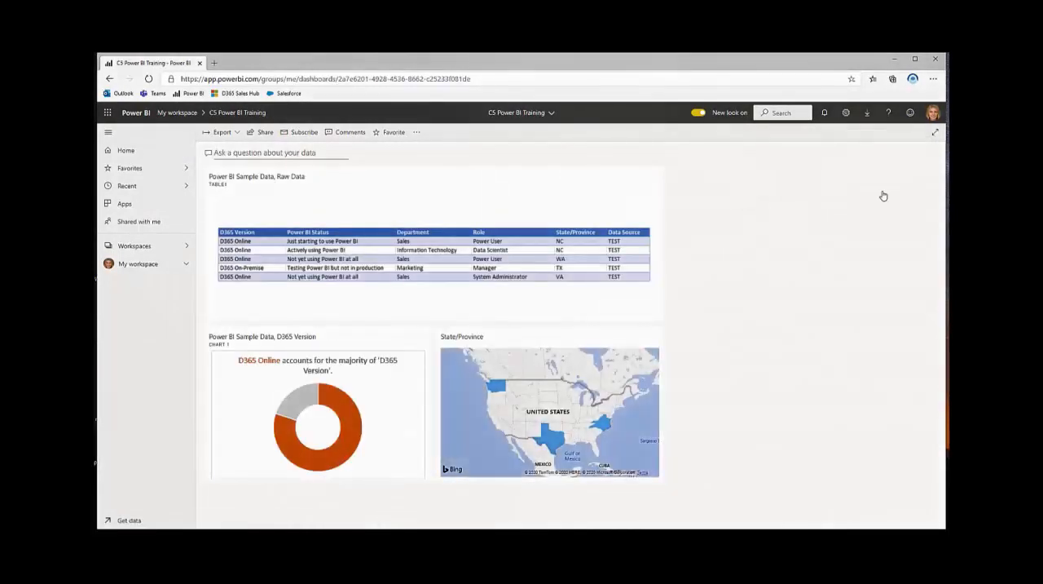